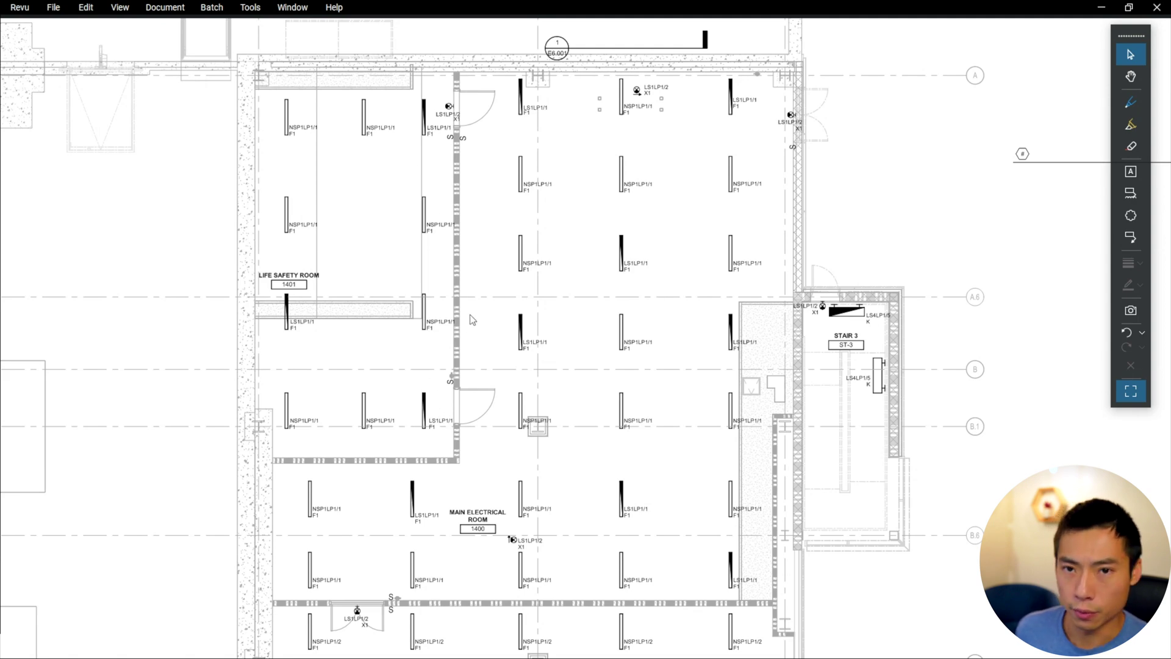
Add a red '3-way' callout pointing to the upper door's switch
{"action": "scroll", "coordinate": [461, 194], "scroll_direction": "up", "scroll_amount": 2}
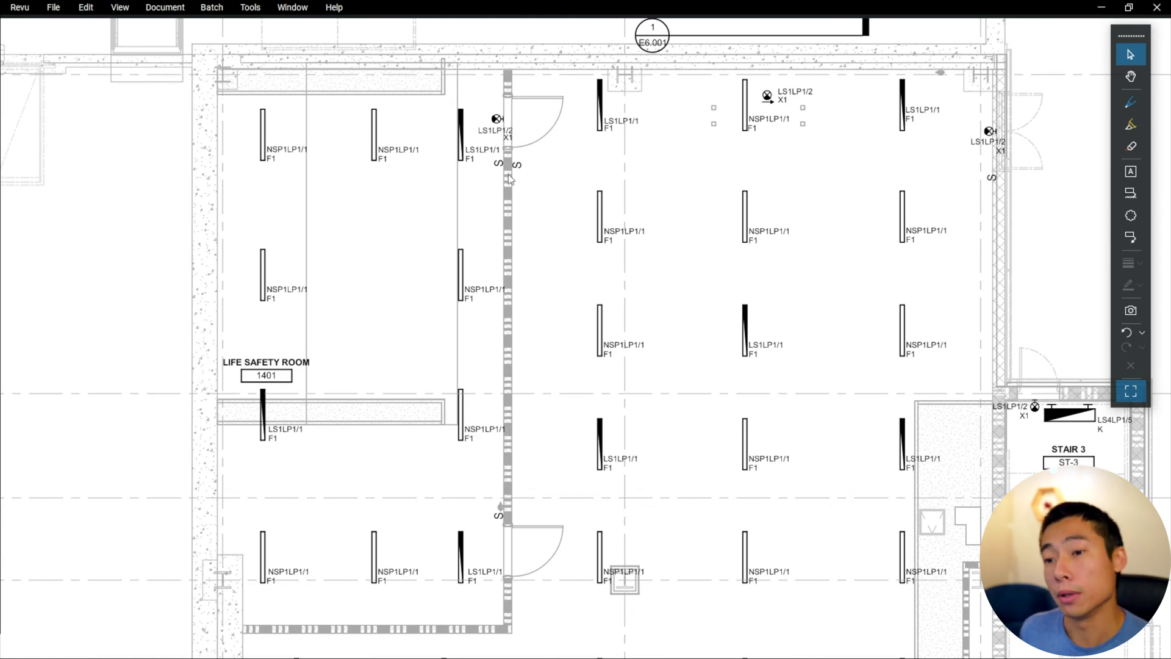
{"action": "left_click_drag", "start_coordinate": [523, 202], "coordinate": [562, 181]}
{"action": "key", "text": "q"}
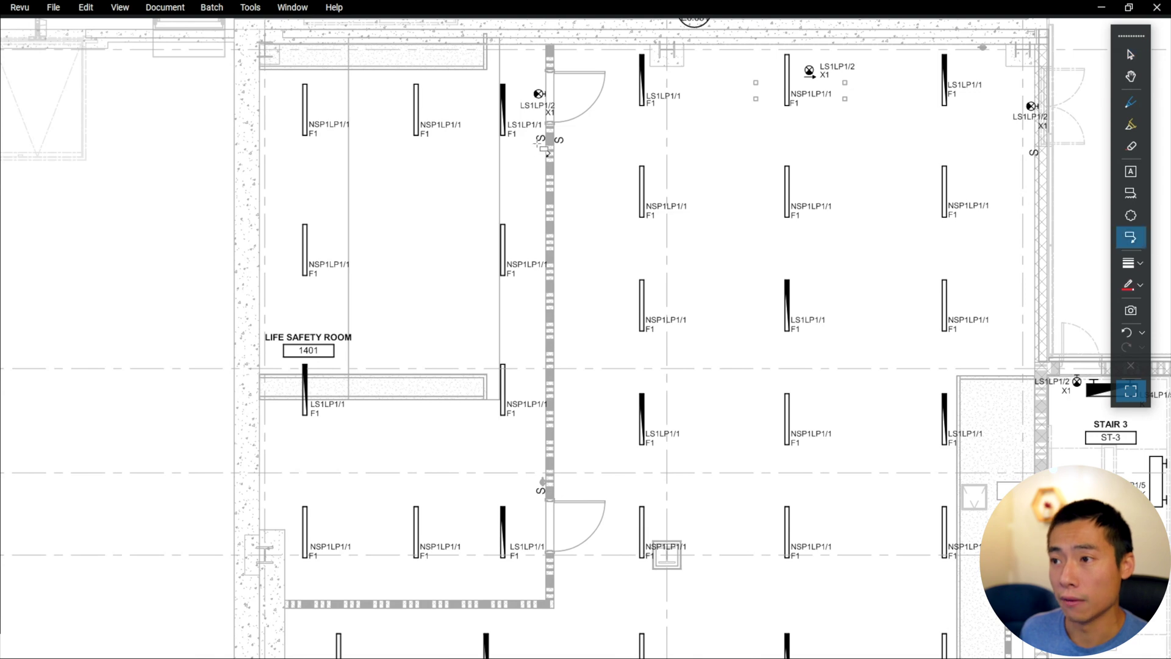
{"action": "left_click", "coordinate": [538, 143]}
{"action": "left_click", "coordinate": [506, 162]}
{"action": "type", "text": "3"}
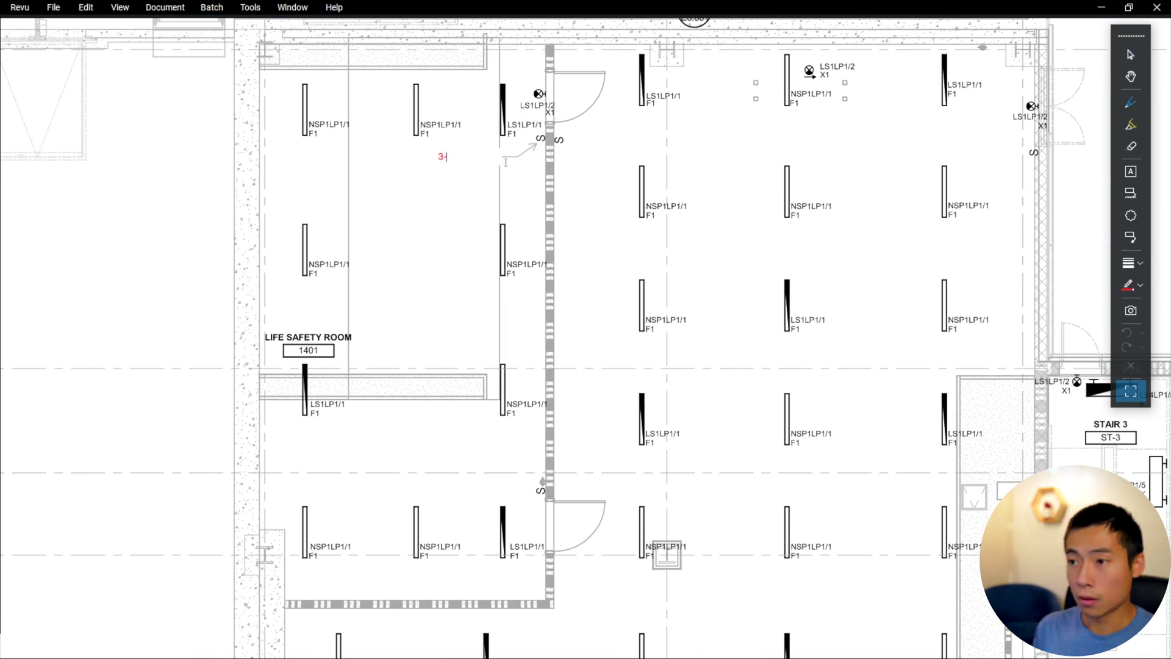
{"action": "type", "text": "-wayu"}
{"action": "key", "text": "BackSpace"}
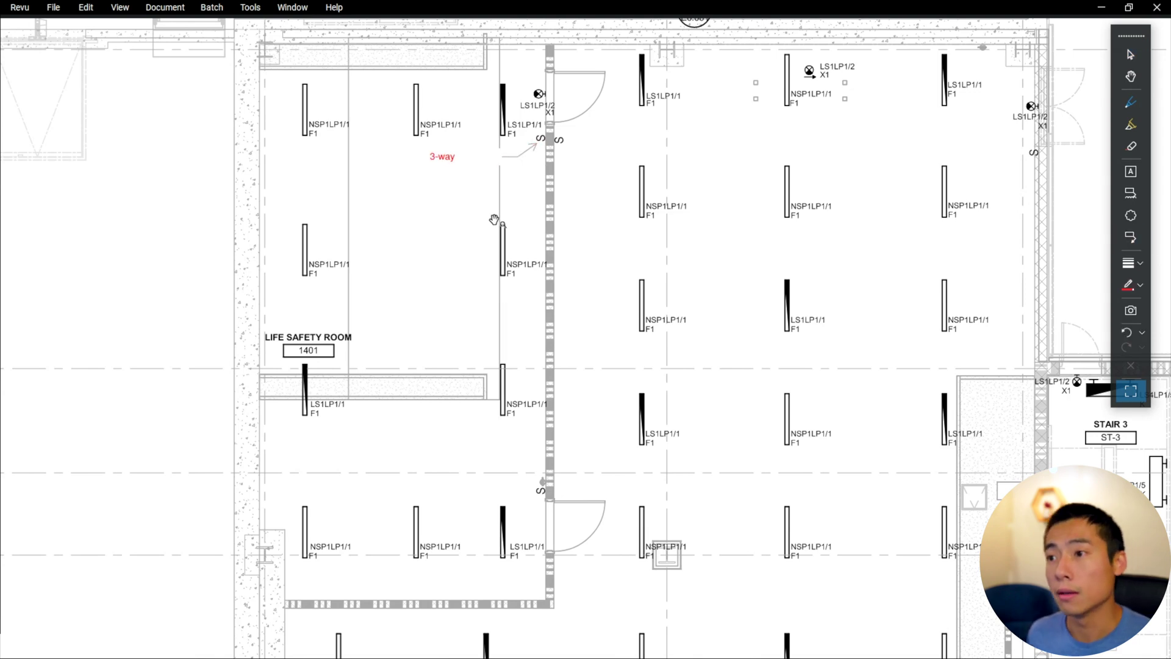
{"action": "key", "text": "Escape"}
Paste a copy of the '3-way' callout and point its arrow at the lower door's switch
{"action": "key", "text": "ctrl+v"}
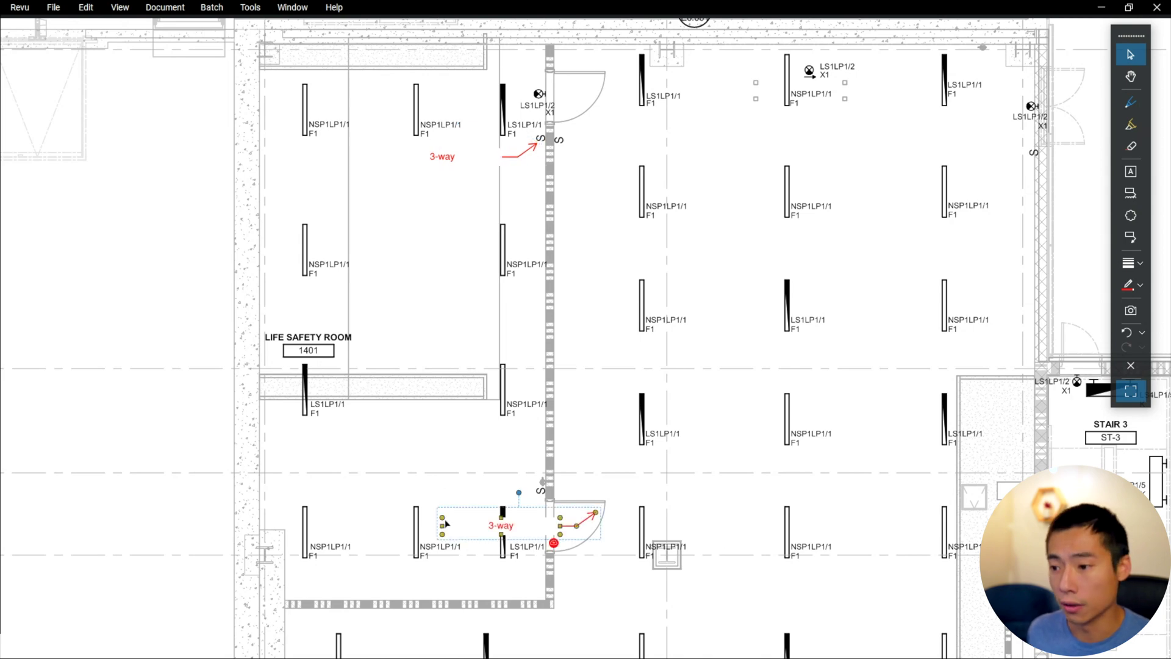
{"action": "left_click_drag", "start_coordinate": [461, 493], "coordinate": [444, 489]}
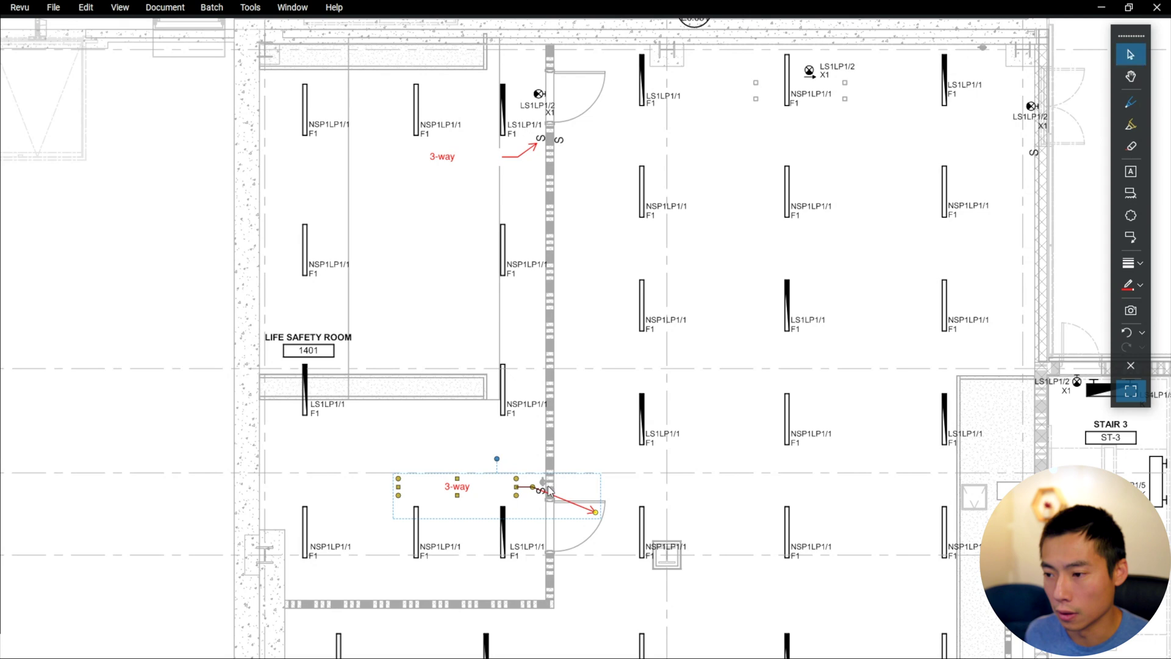
{"action": "left_click_drag", "start_coordinate": [595, 511], "coordinate": [453, 496]}
{"action": "scroll", "coordinate": [551, 497], "scroll_direction": "up", "scroll_amount": 3}
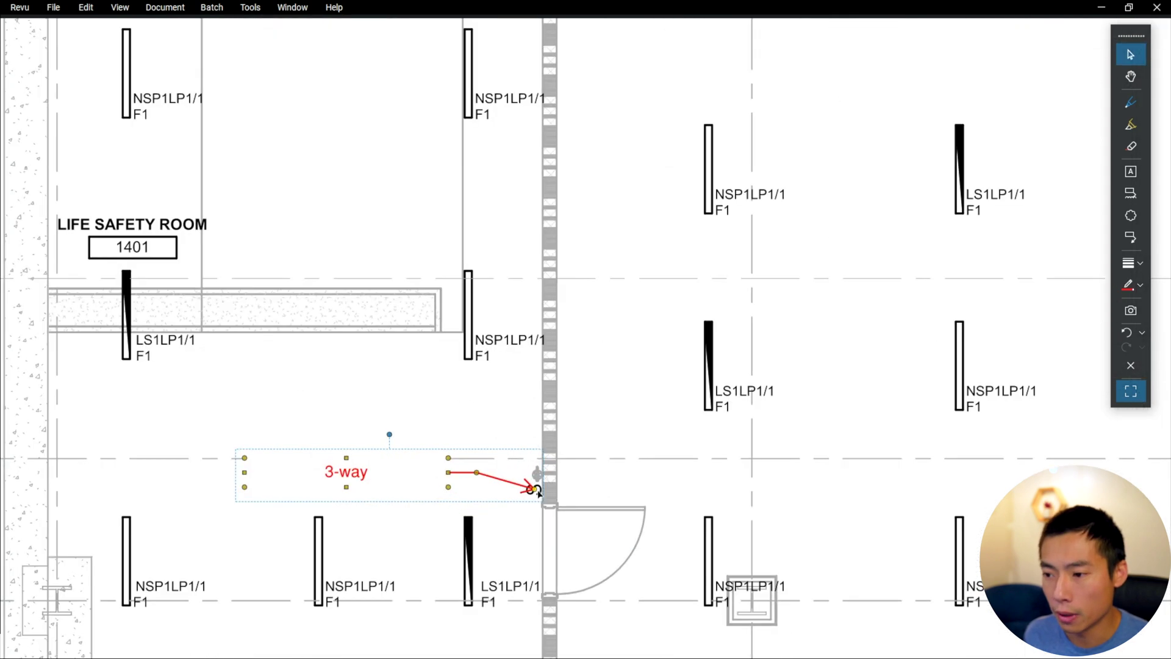
{"action": "scroll", "coordinate": [559, 482], "scroll_direction": "down", "scroll_amount": 5}
{"action": "left_click_drag", "start_coordinate": [563, 475], "coordinate": [485, 445]}
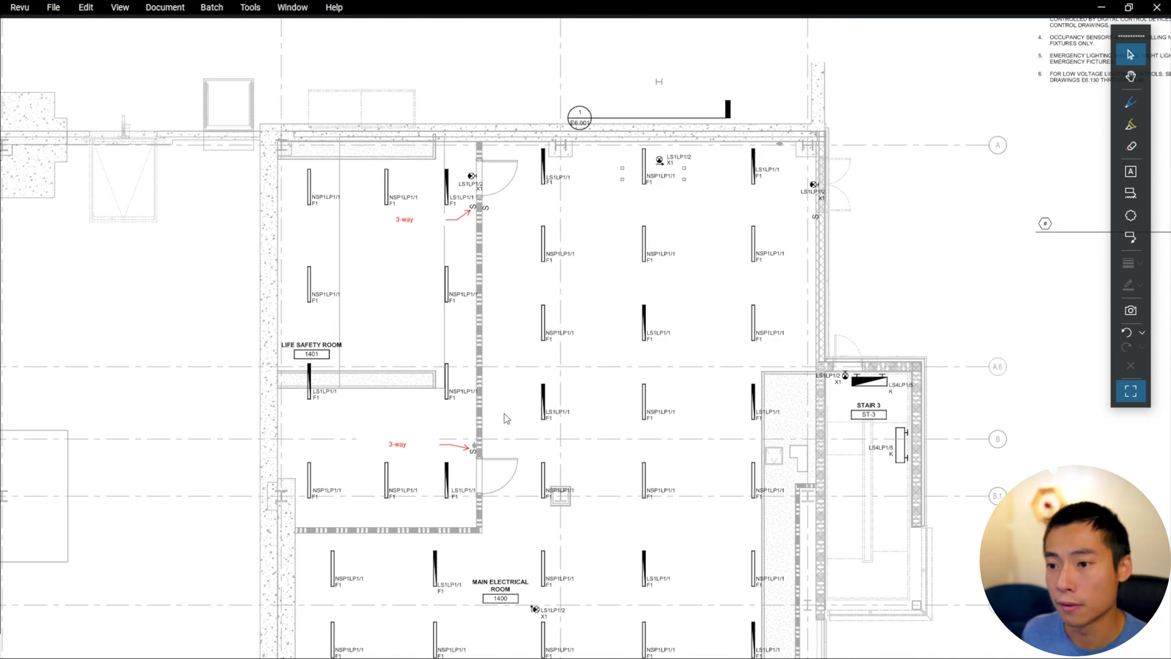
{"action": "scroll", "coordinate": [544, 356], "scroll_direction": "down", "scroll_amount": 1}
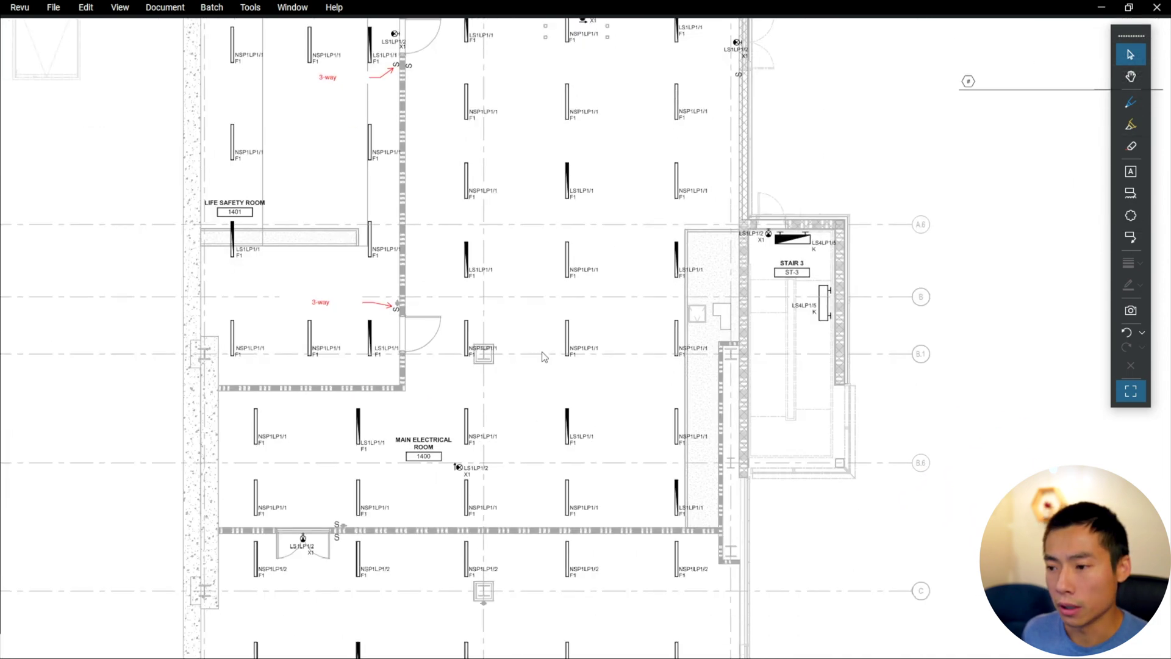
{"action": "scroll", "coordinate": [542, 334], "scroll_direction": "up", "scroll_amount": 1}
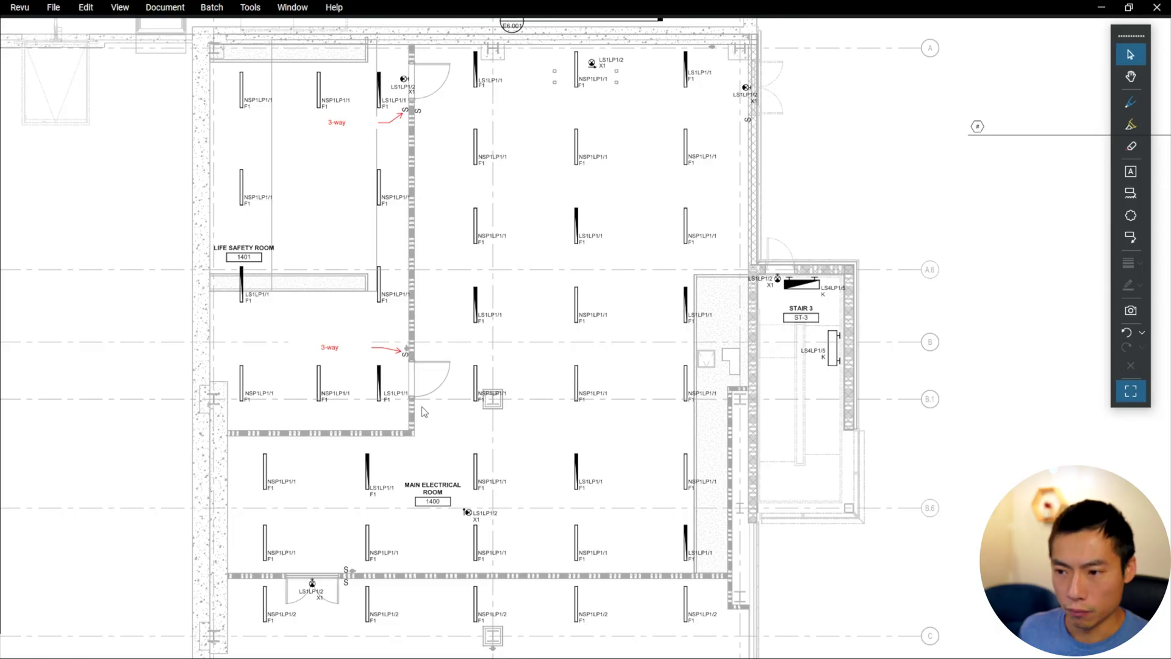
Add a '4-WAY' callout pointing to the switch below the lower door
{"action": "scroll", "coordinate": [425, 412], "scroll_direction": "up", "scroll_amount": 3}
{"action": "key", "text": "q"}
{"action": "left_click", "coordinate": [416, 400]}
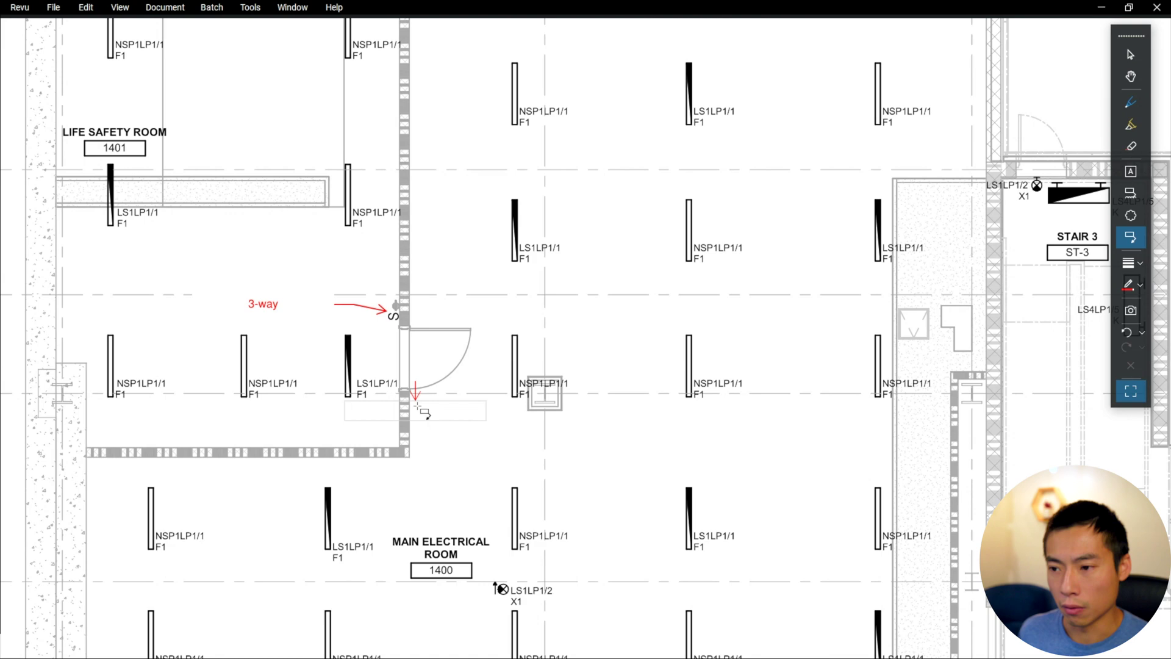
{"action": "left_click", "coordinate": [490, 434]}
{"action": "type", "text": "4"}
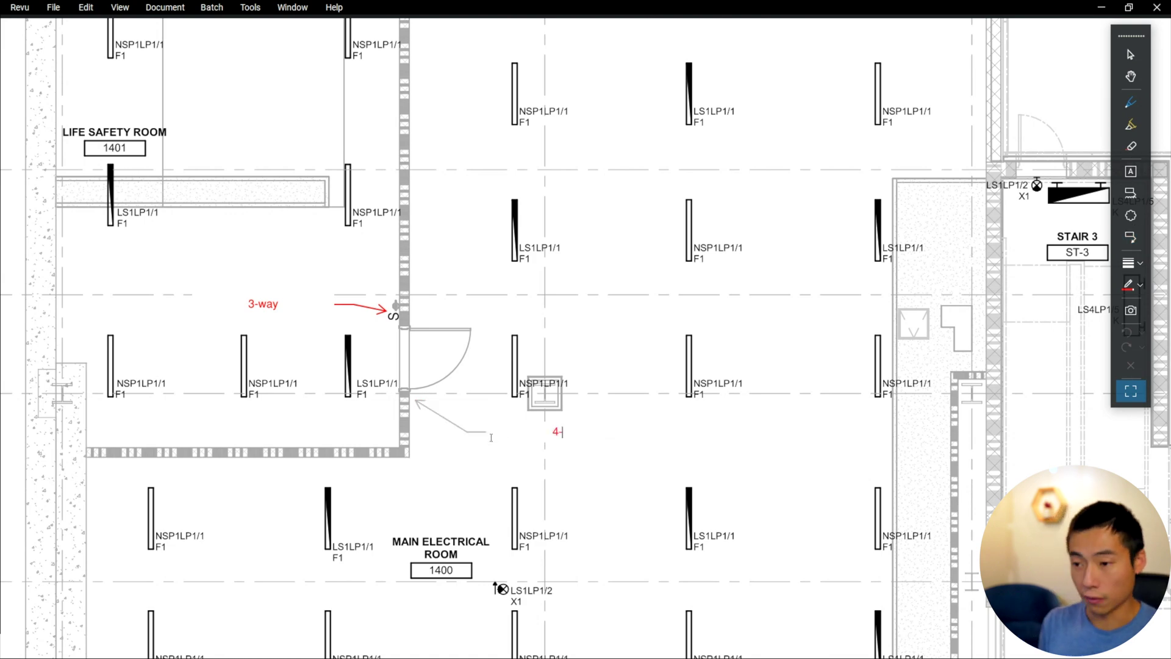
{"action": "type", "text": "-WAY"}
{"action": "key", "text": "Escape"}
{"action": "scroll", "coordinate": [514, 408], "scroll_direction": "down", "scroll_amount": 1}
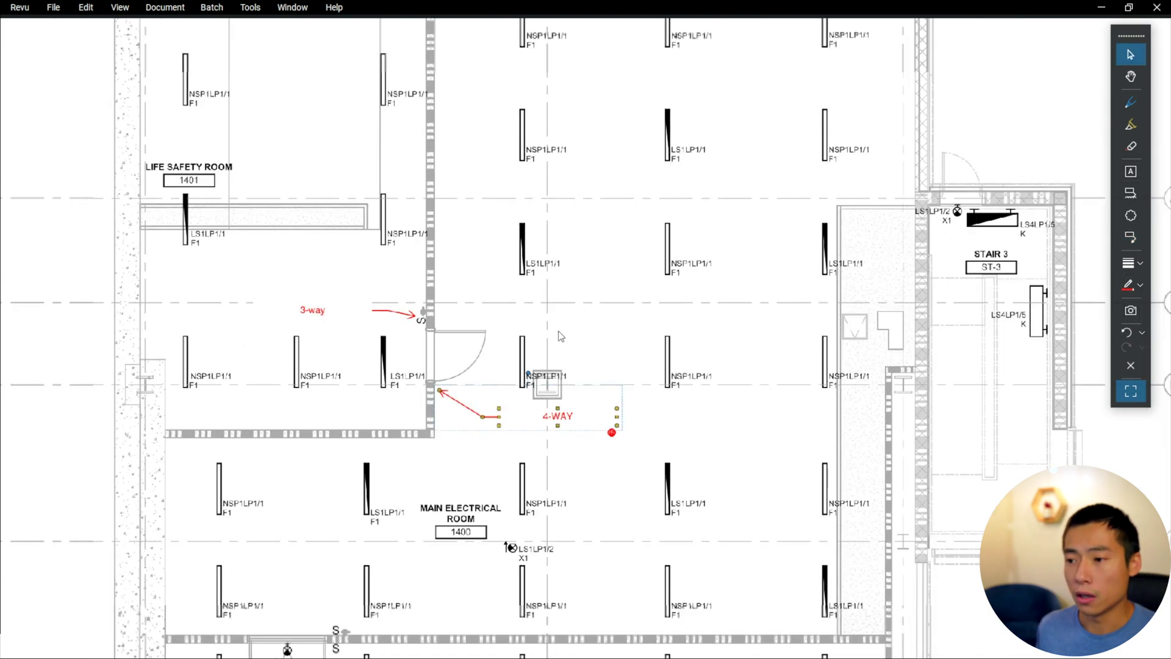
{"action": "scroll", "coordinate": [531, 417], "scroll_direction": "up", "scroll_amount": 5}
Add a second '4-WAY' callout at the upper door's switch
{"action": "key", "text": "q"}
{"action": "left_click", "coordinate": [421, 144]}
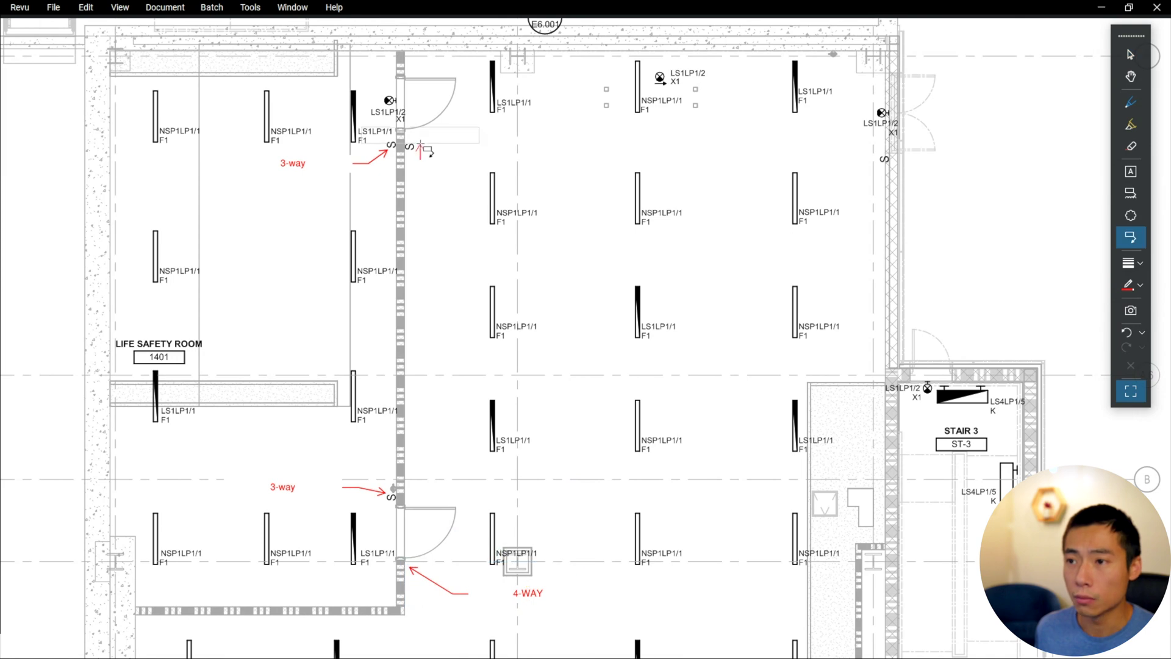
{"action": "left_click", "coordinate": [459, 158]}
{"action": "type", "text": "4-WAY"}
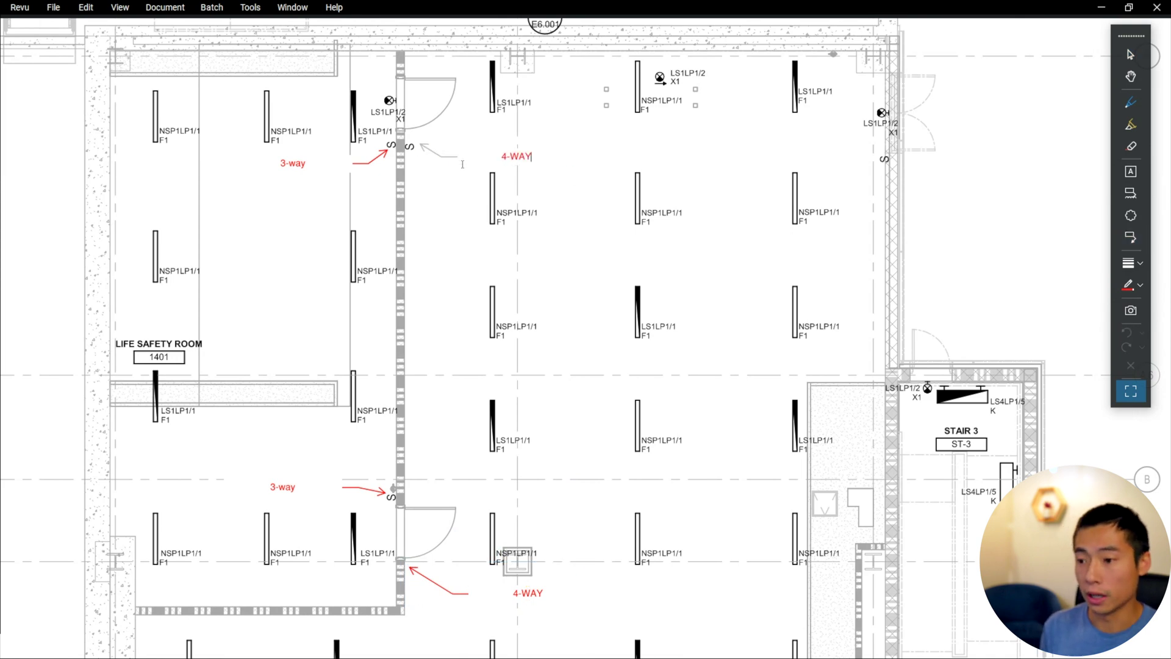
{"action": "key", "text": "Escape"}
Add a '3-WAY' callout pointing to the top-right entrance switch
{"action": "key", "text": "q"}
{"action": "left_click", "coordinate": [883, 163]}
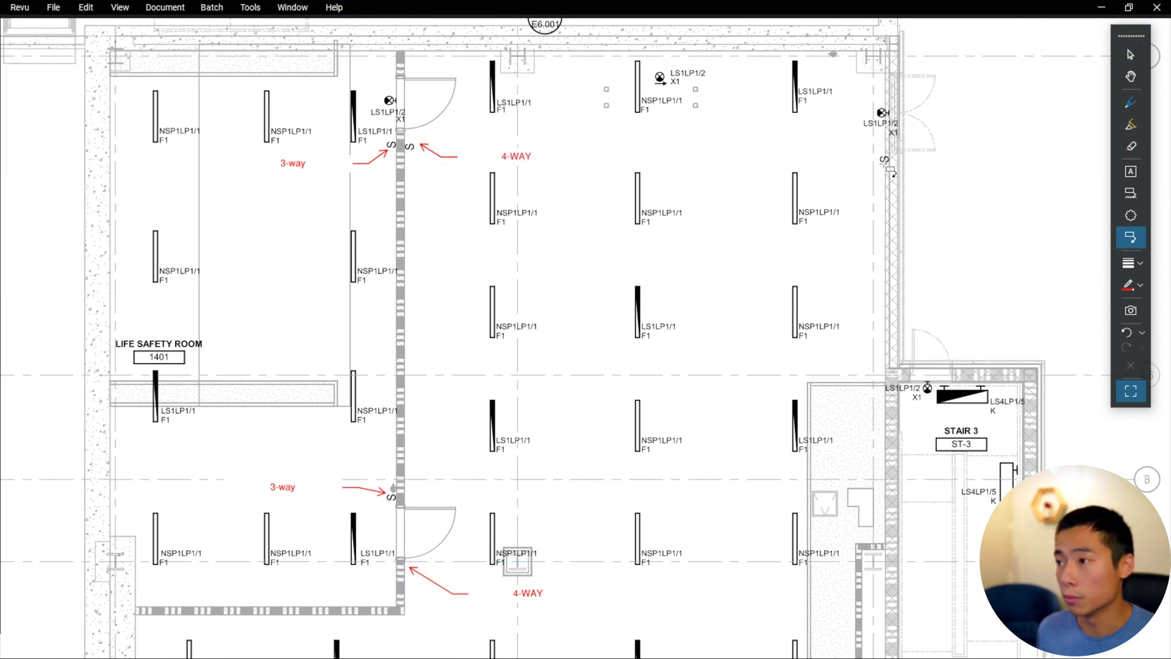
{"action": "left_click", "coordinate": [820, 171]}
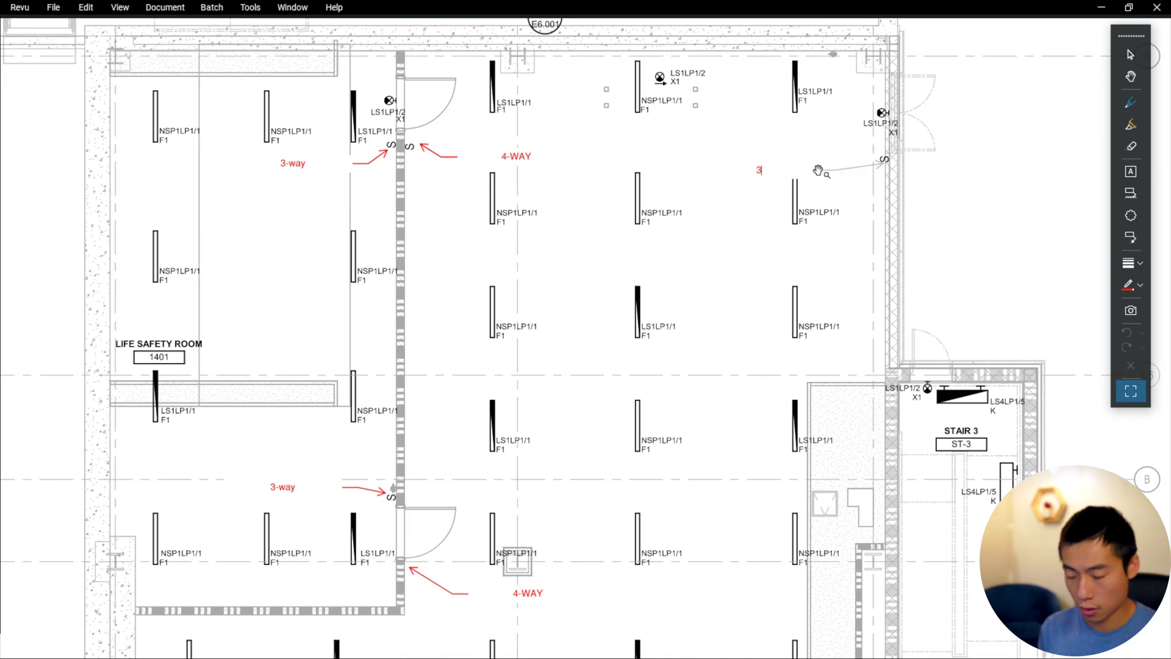
{"action": "type", "text": "3-WAY"}
{"action": "key", "text": "Escape"}
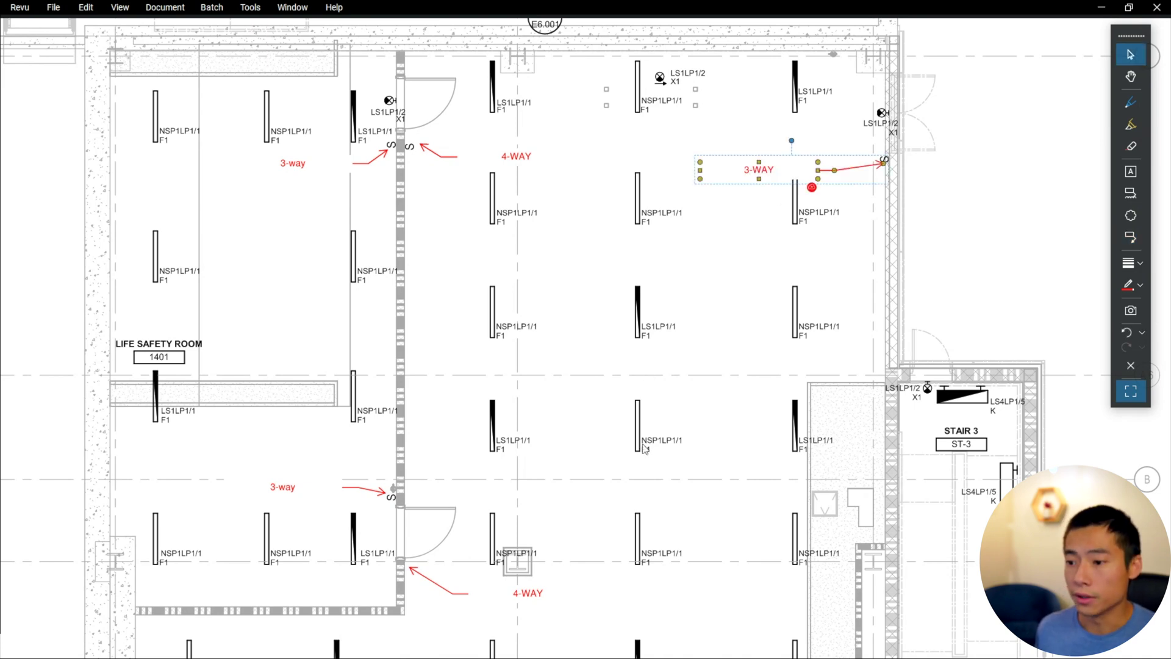
{"action": "scroll", "coordinate": [433, 417], "scroll_direction": "down", "scroll_amount": 5}
Add a '3-WAY' callout at the switch below Main Electrical Room, correcting a typo
{"action": "key", "text": "q"}
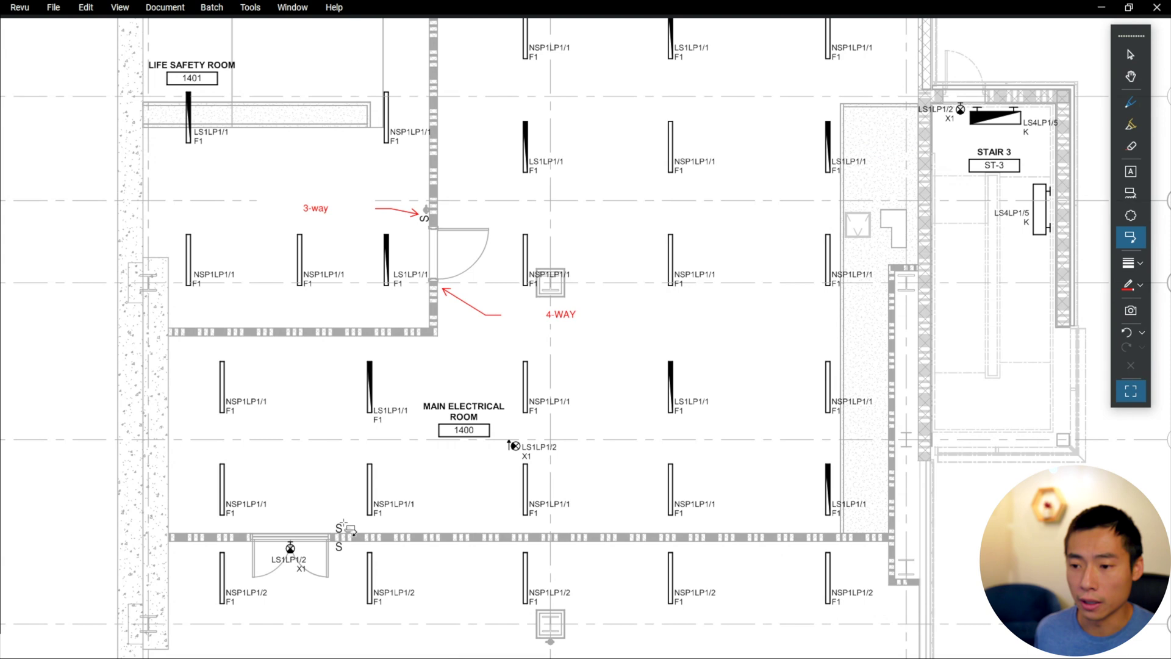
{"action": "left_click", "coordinate": [342, 522]}
{"action": "key", "text": "Escape"}
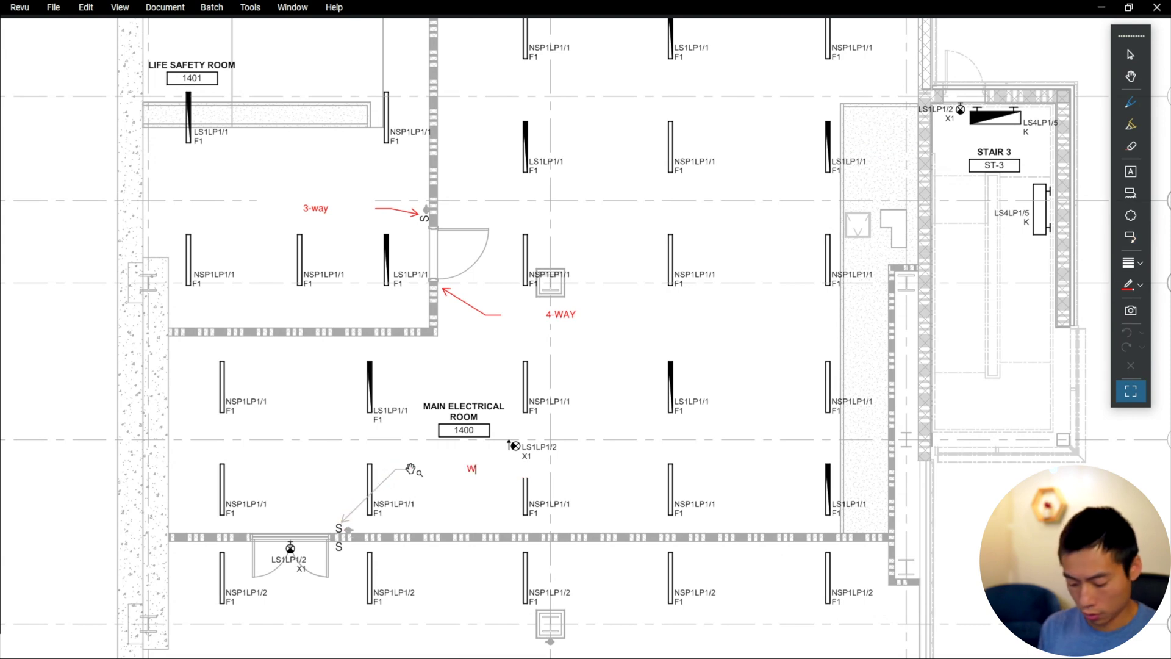
{"action": "key", "text": "BackSpace"}
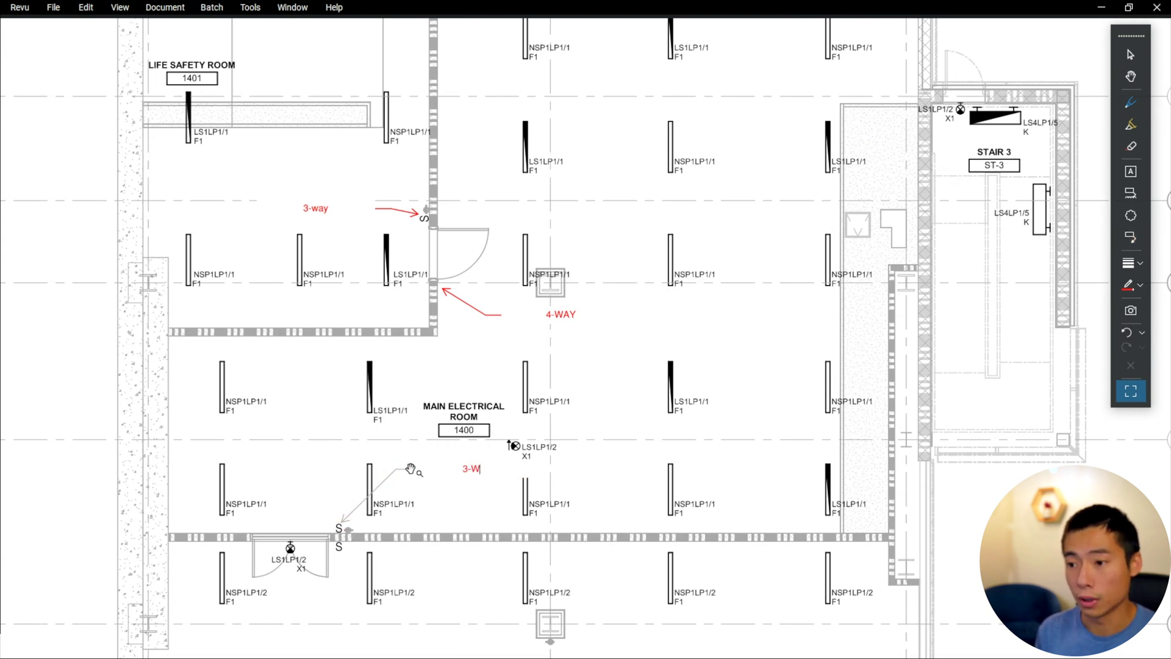
{"action": "type", "text": "AY"}
{"action": "left_click", "coordinate": [804, 358]}
{"action": "scroll", "coordinate": [681, 340], "scroll_direction": "down", "scroll_amount": 2}
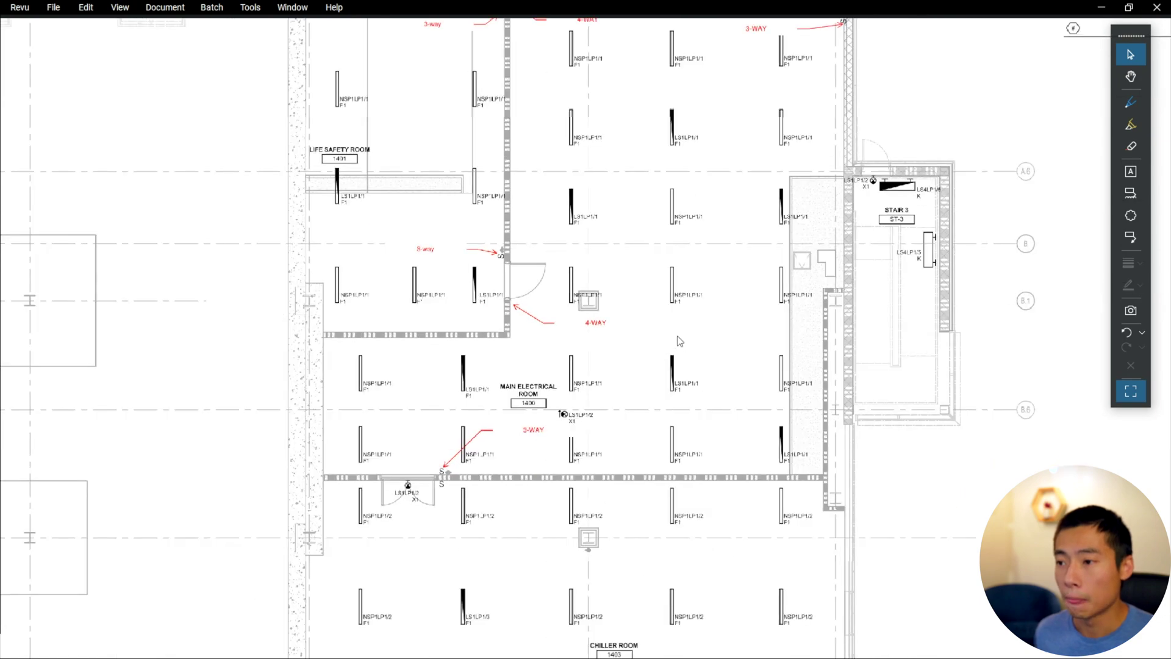
{"action": "scroll", "coordinate": [680, 340], "scroll_direction": "up", "scroll_amount": 2}
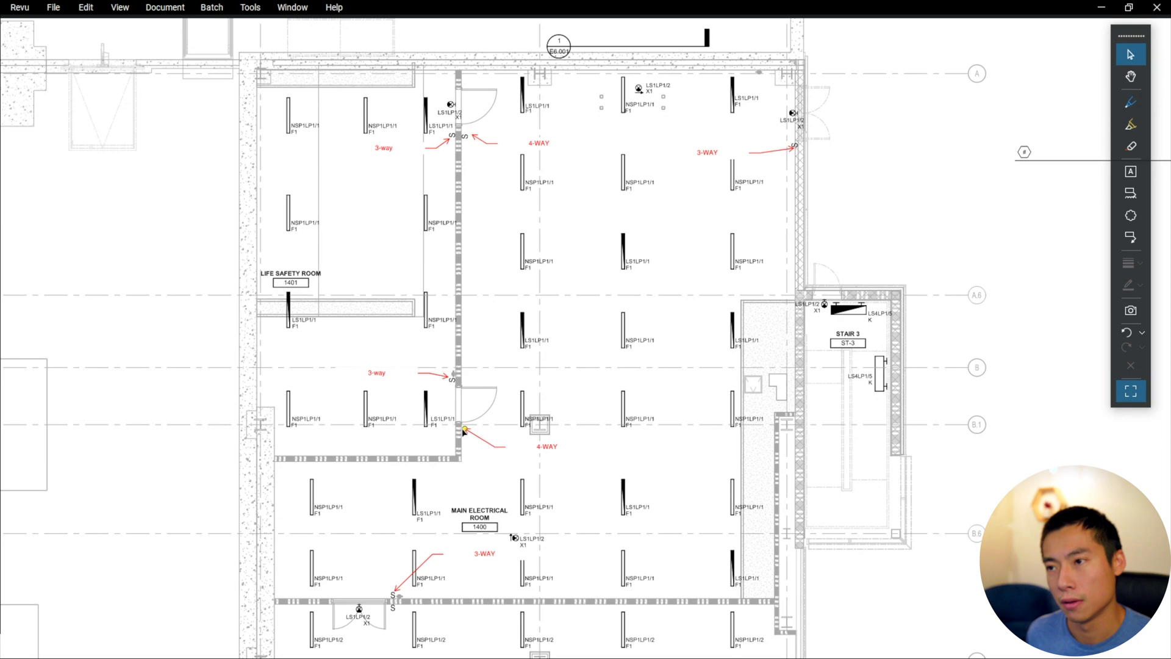
Edit the lower callout to read 'ADD 4-WAY SWITCH' with 'HERE' on a second line
{"action": "double_click", "coordinate": [546, 450]}
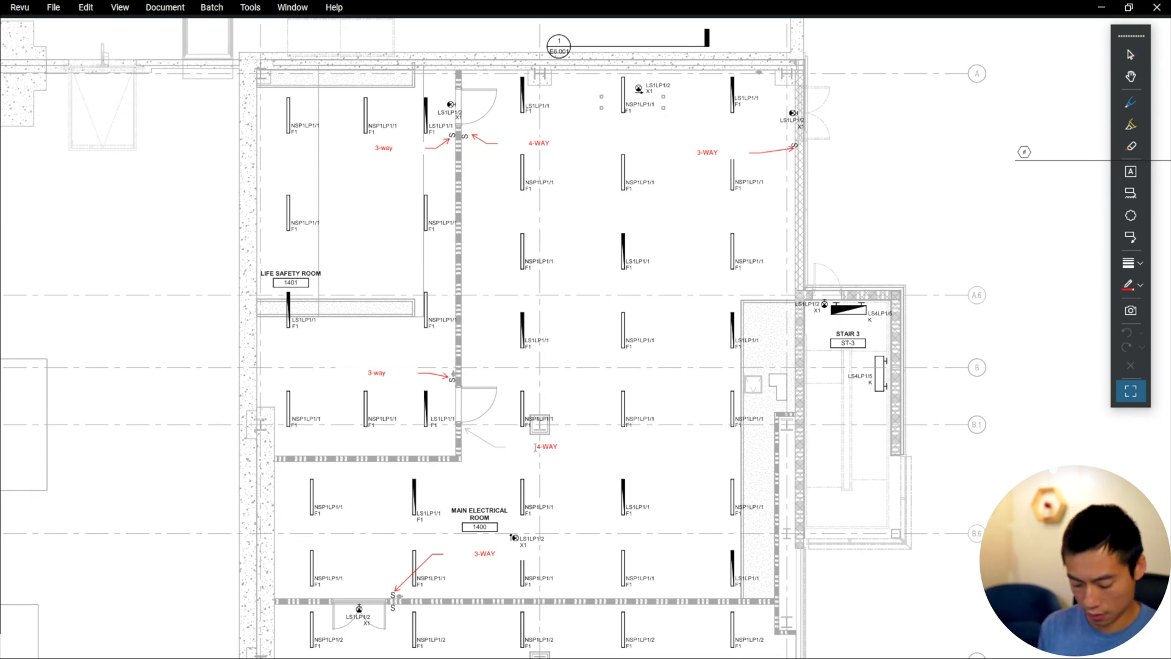
{"action": "type", "text": "ADD"}
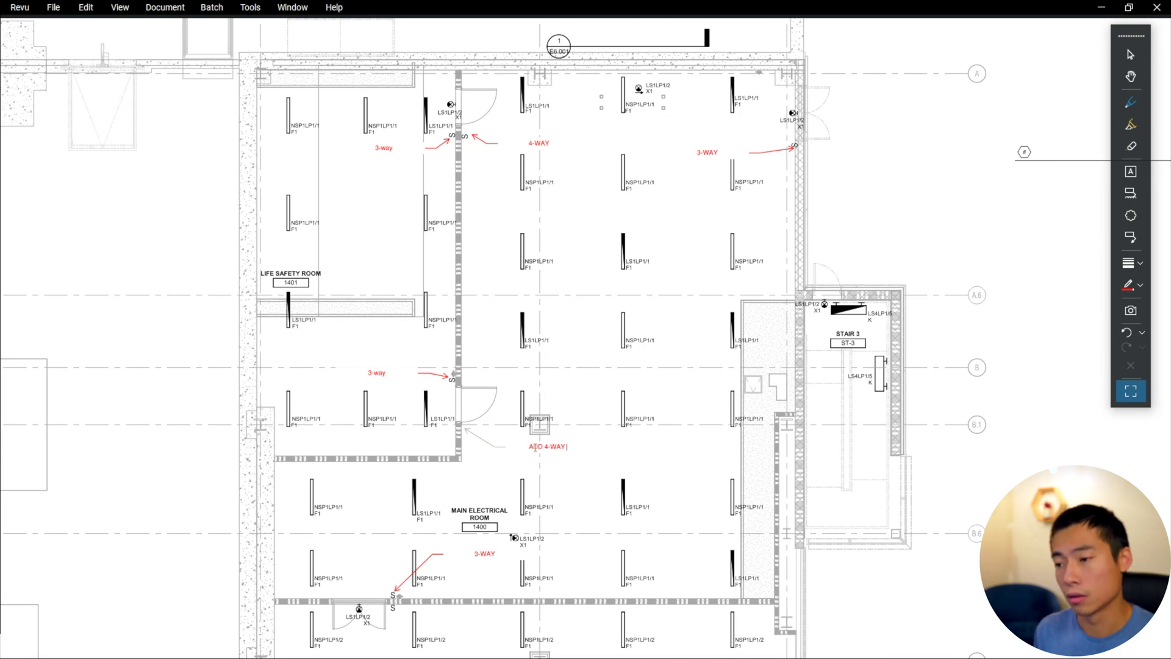
{"action": "type", "text": "SWITCH H"}
{"action": "key", "text": "Return"}
{"action": "type", "text": "HERE"}
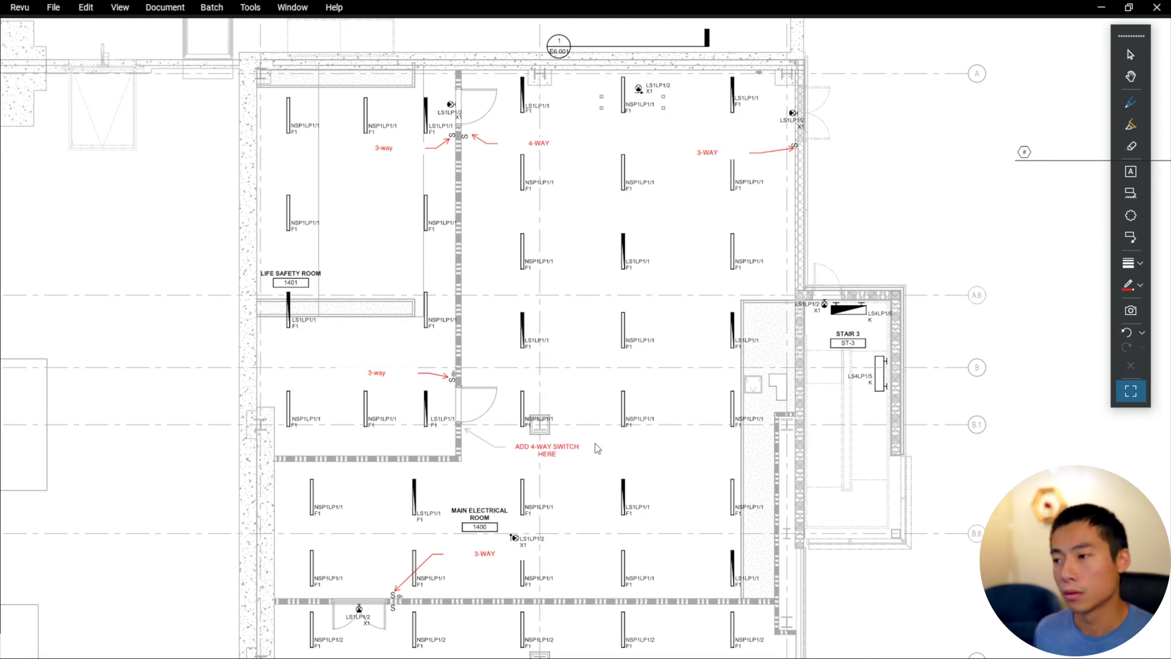
{"action": "left_click", "coordinate": [629, 459]}
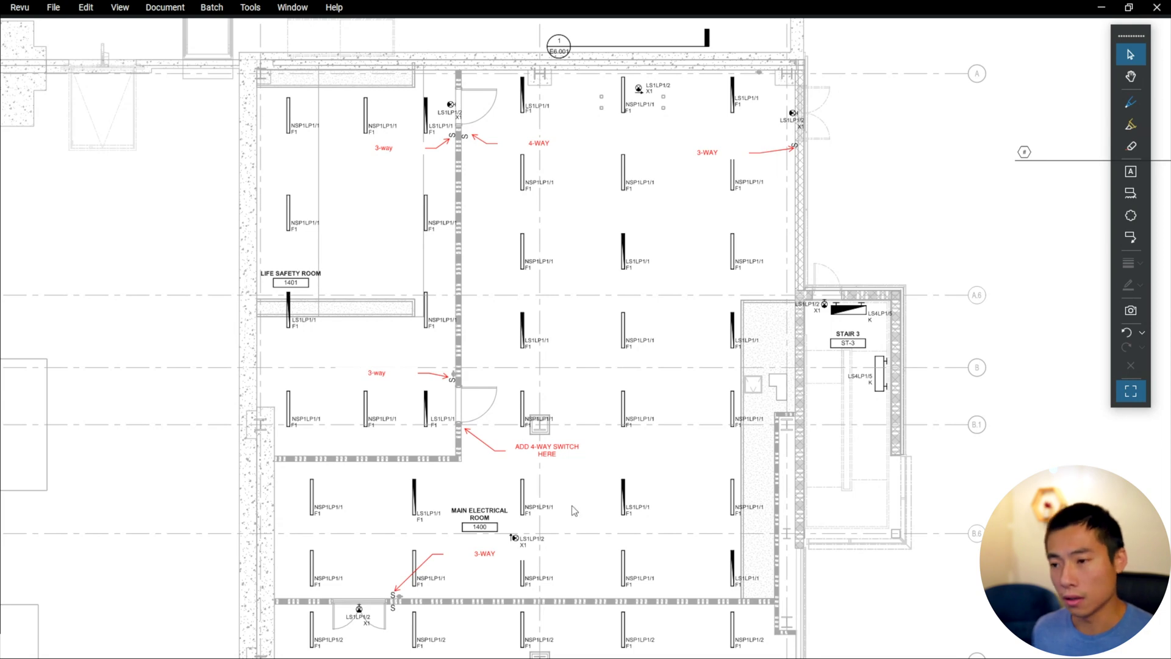
{"action": "scroll", "coordinate": [574, 506], "scroll_direction": "down", "scroll_amount": 1}
{"action": "scroll", "coordinate": [575, 504], "scroll_direction": "up", "scroll_amount": 1}
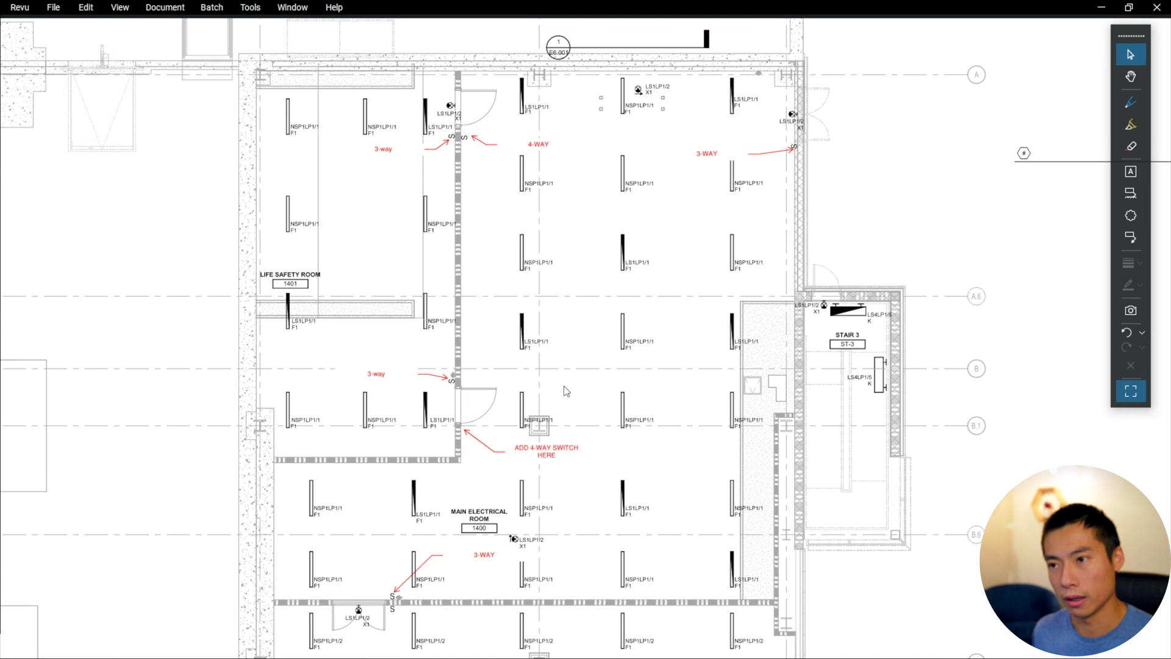
{"action": "scroll", "coordinate": [654, 410], "scroll_direction": "down", "scroll_amount": 5}
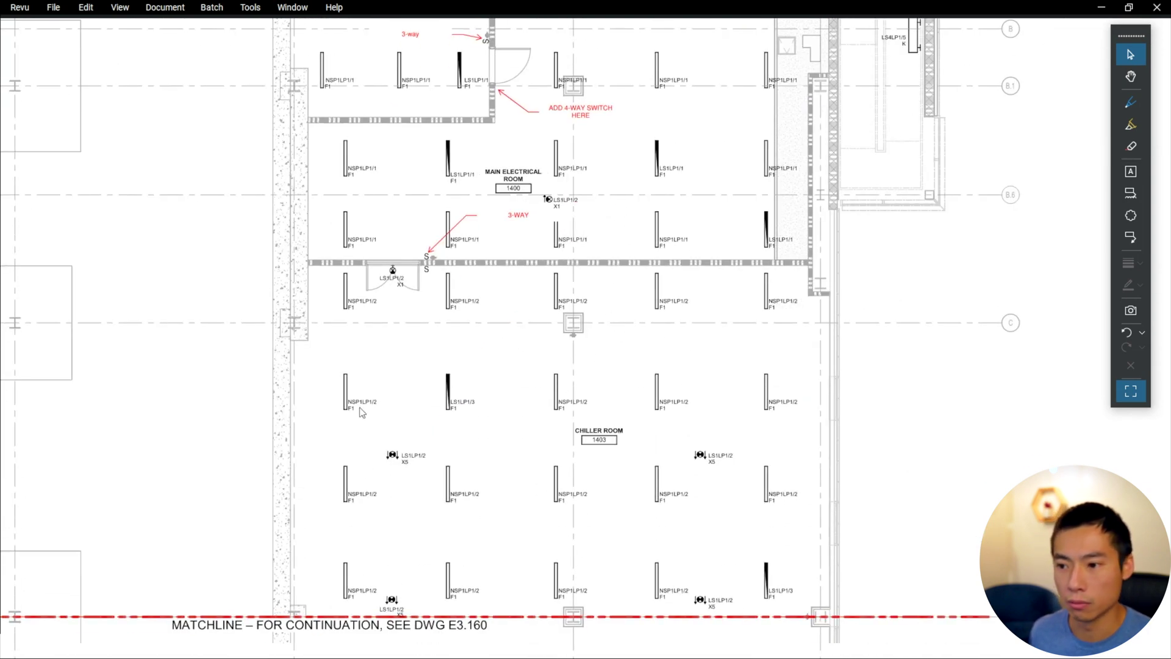
{"action": "scroll", "coordinate": [421, 286], "scroll_direction": "up", "scroll_amount": 2}
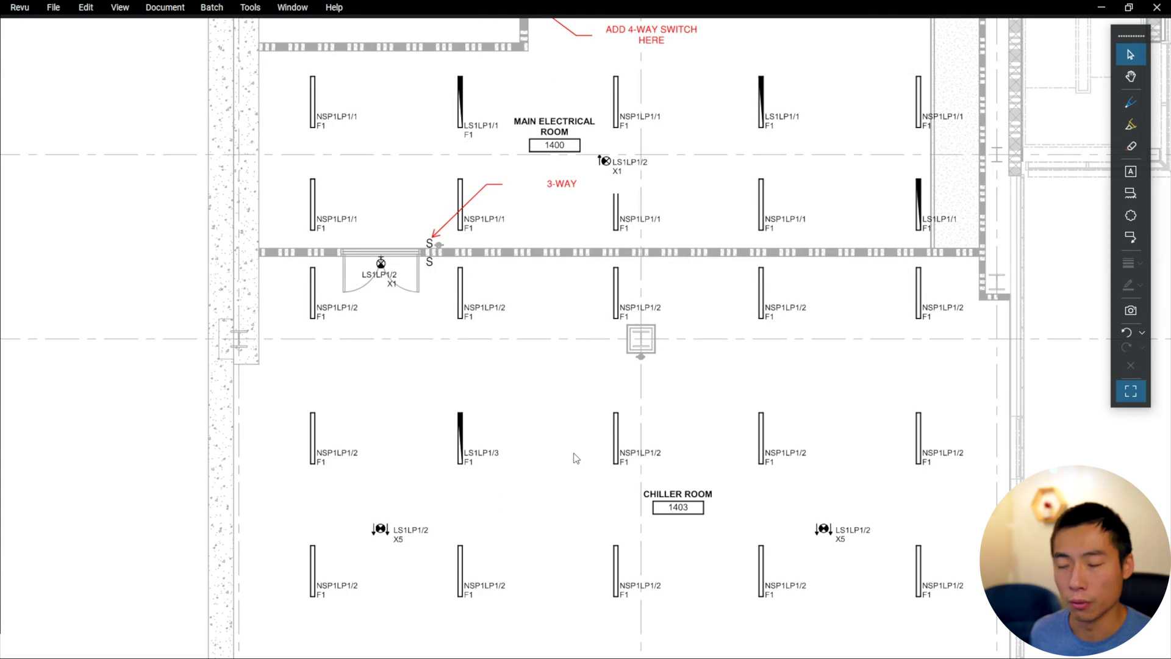